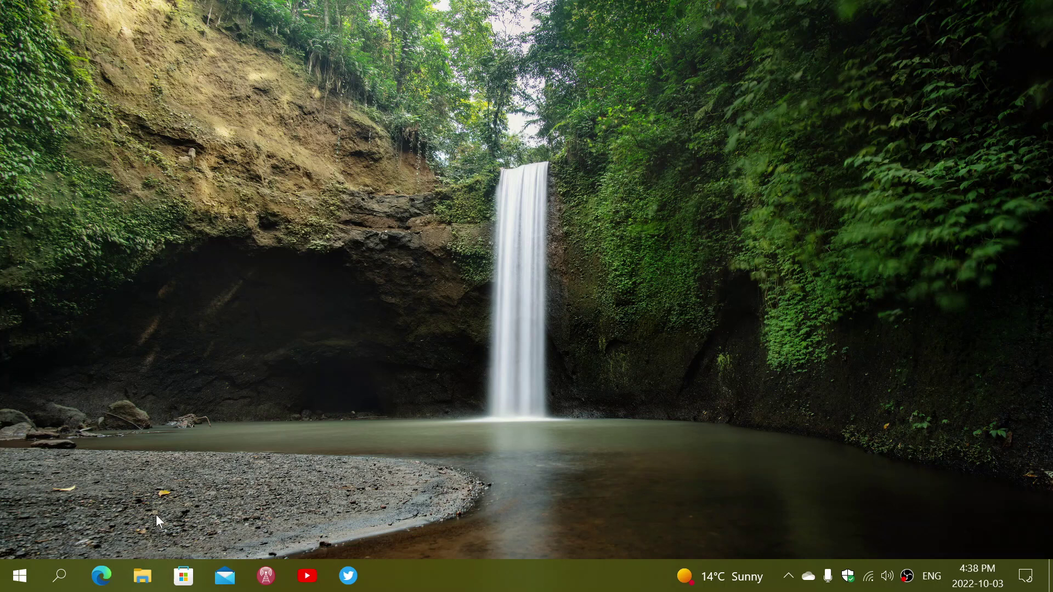
# Launch Chrome from taskbar search to the La Presse homepage and open its main menu.
pyautogui.click(61, 576)
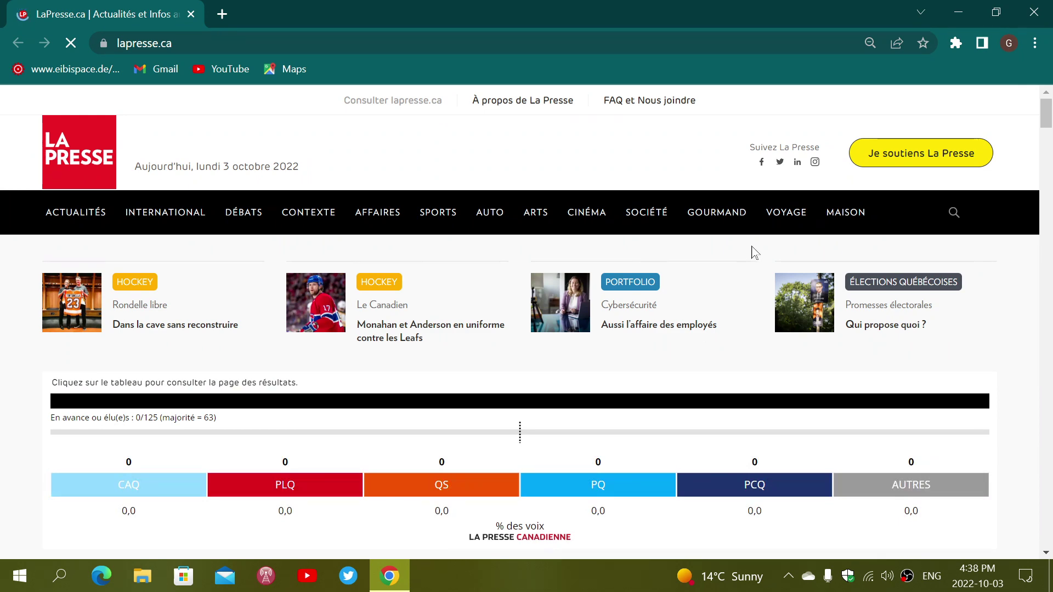
pyautogui.scroll(-8, 753, 252)
pyautogui.scroll(8, 753, 251)
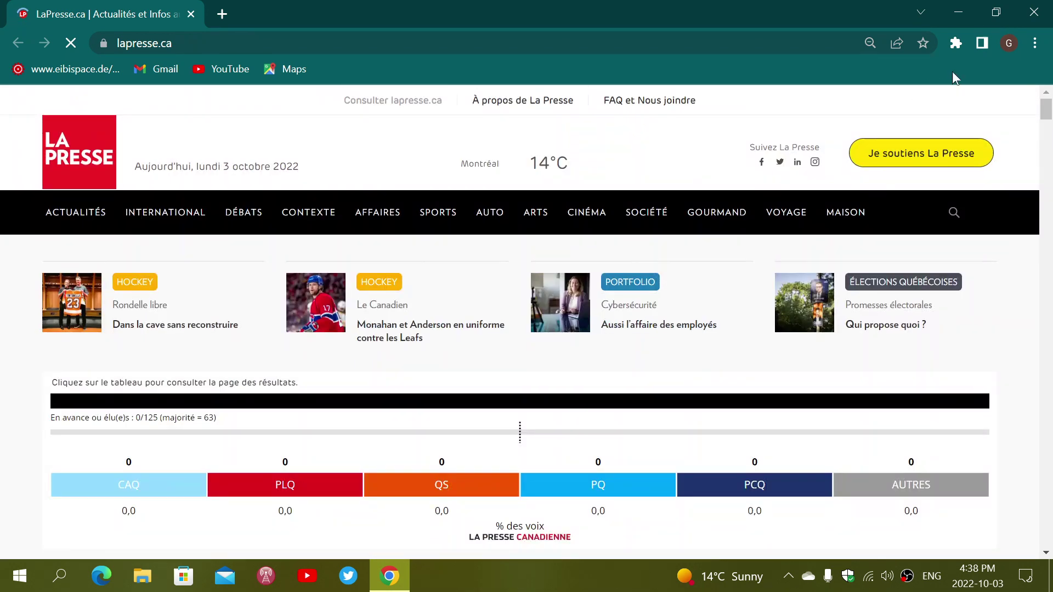
pyautogui.click(1036, 43)
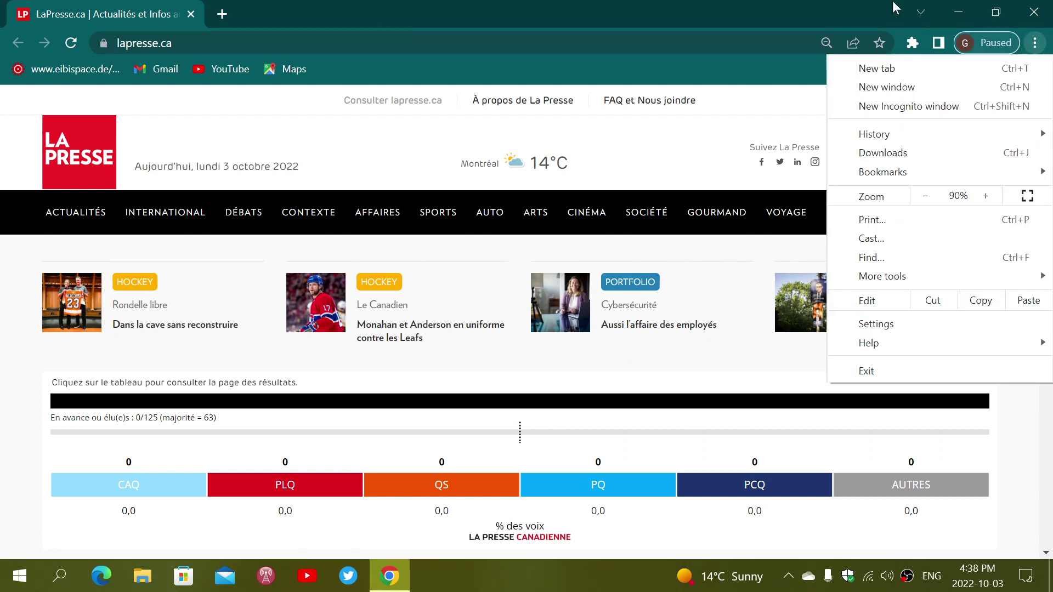
# Exit Chrome from its main menu, returning to the waterfall desktop.
pyautogui.click(1035, 12)
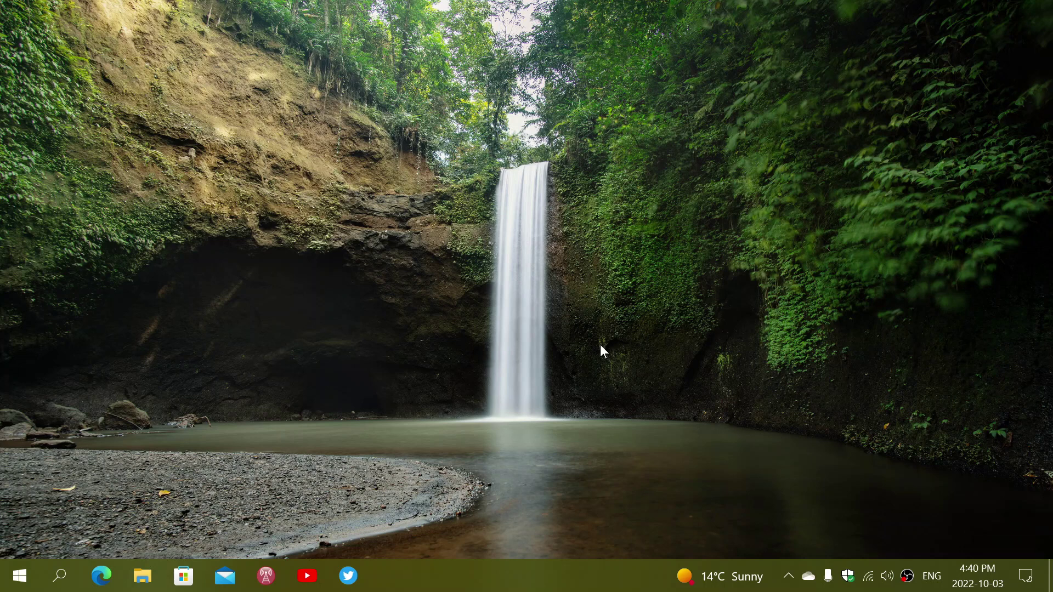
# Launch Microsoft Edge from the taskbar to the Google Canada homepage.
pyautogui.click(102, 575)
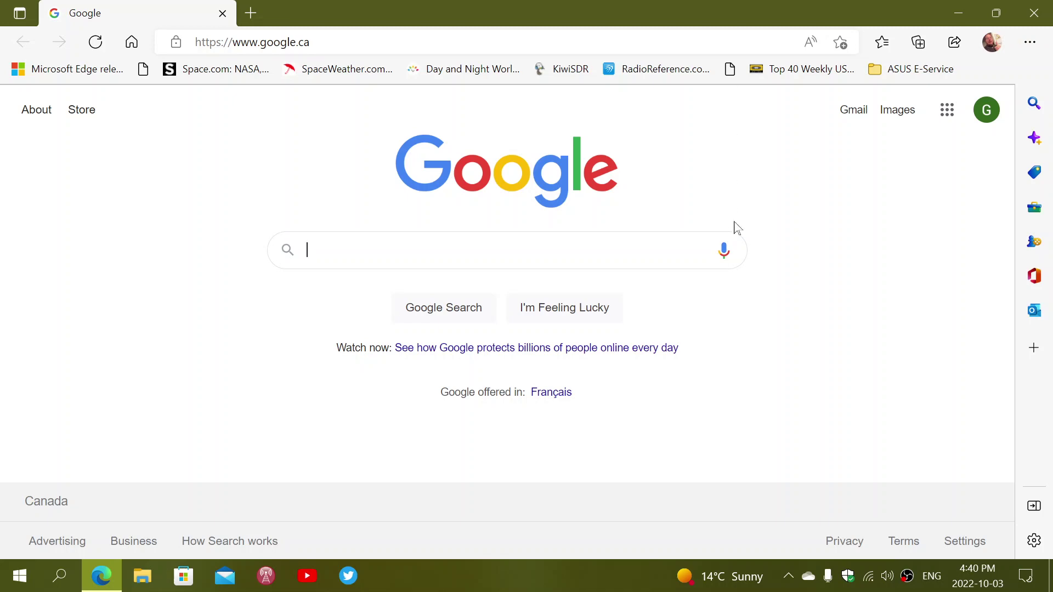
# Close the Edge window with its top-right X button.
pyautogui.click(1034, 12)
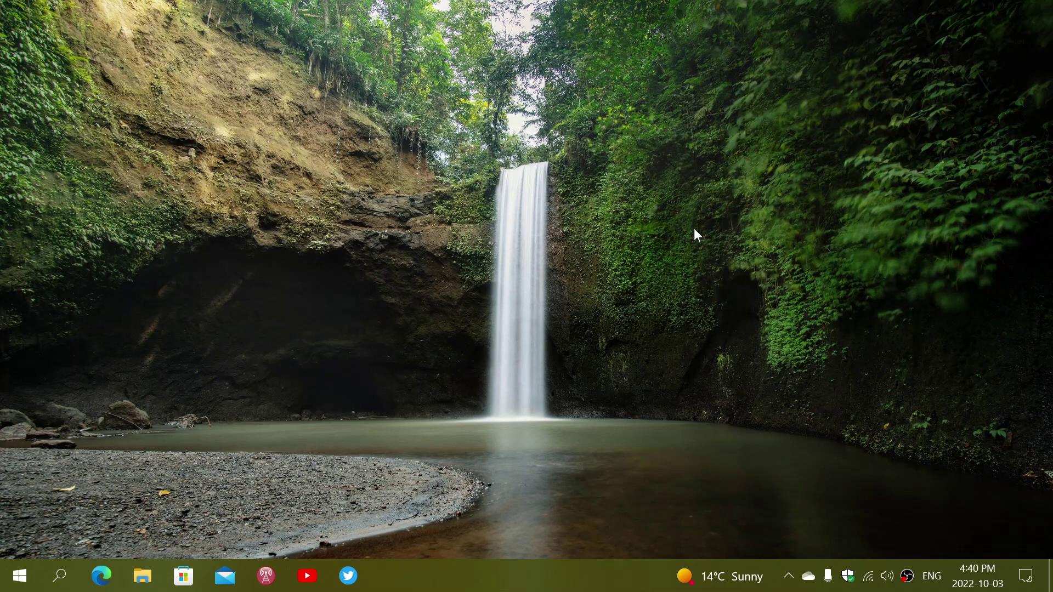